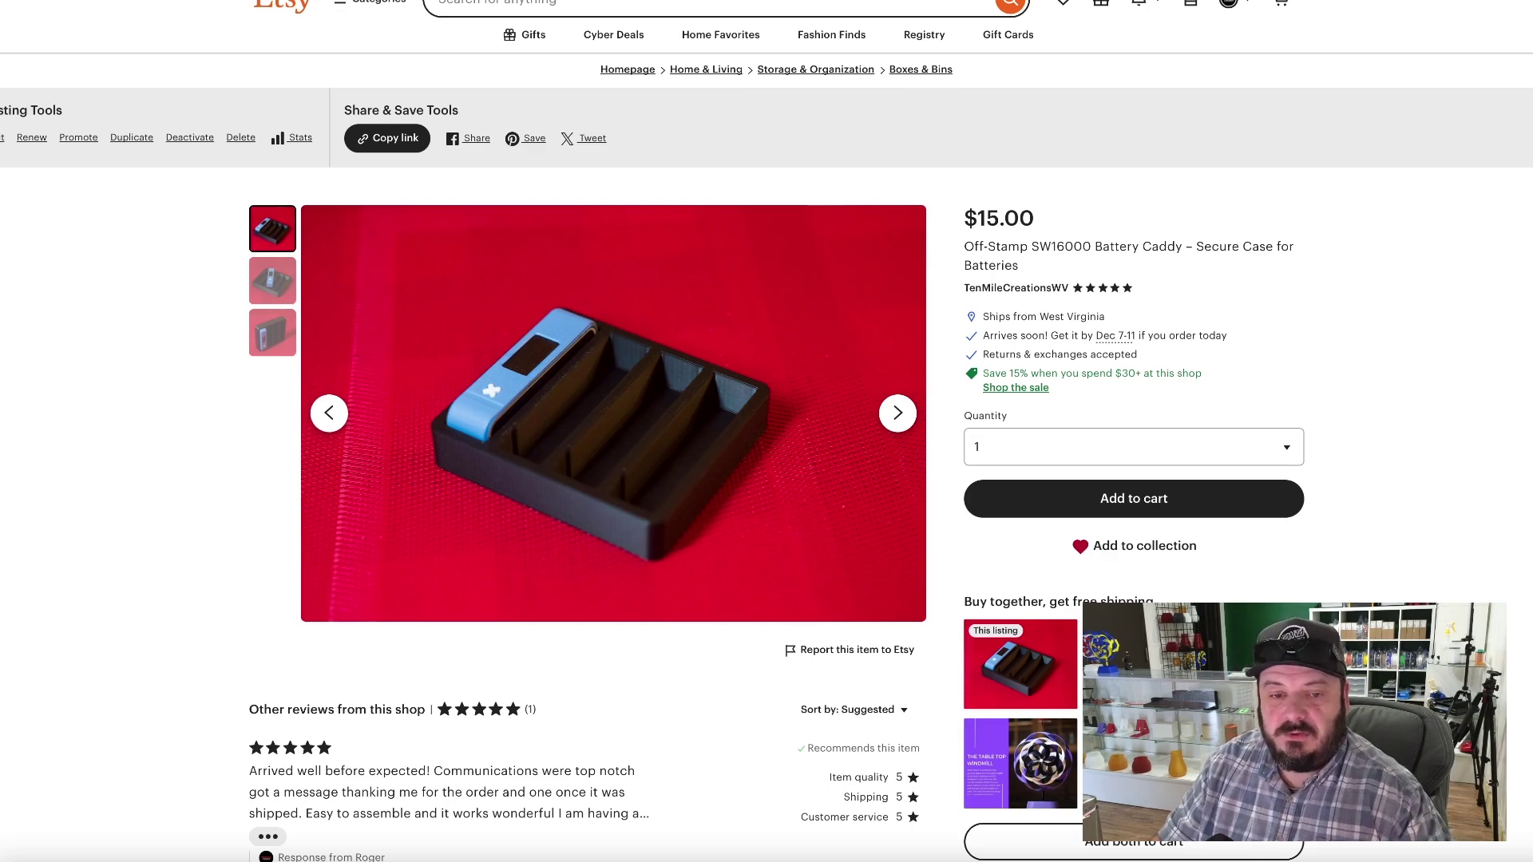
Bring up the slicer screenshot showing the 57m38s print time and 14.37 m of filament.
key("super+Tab")
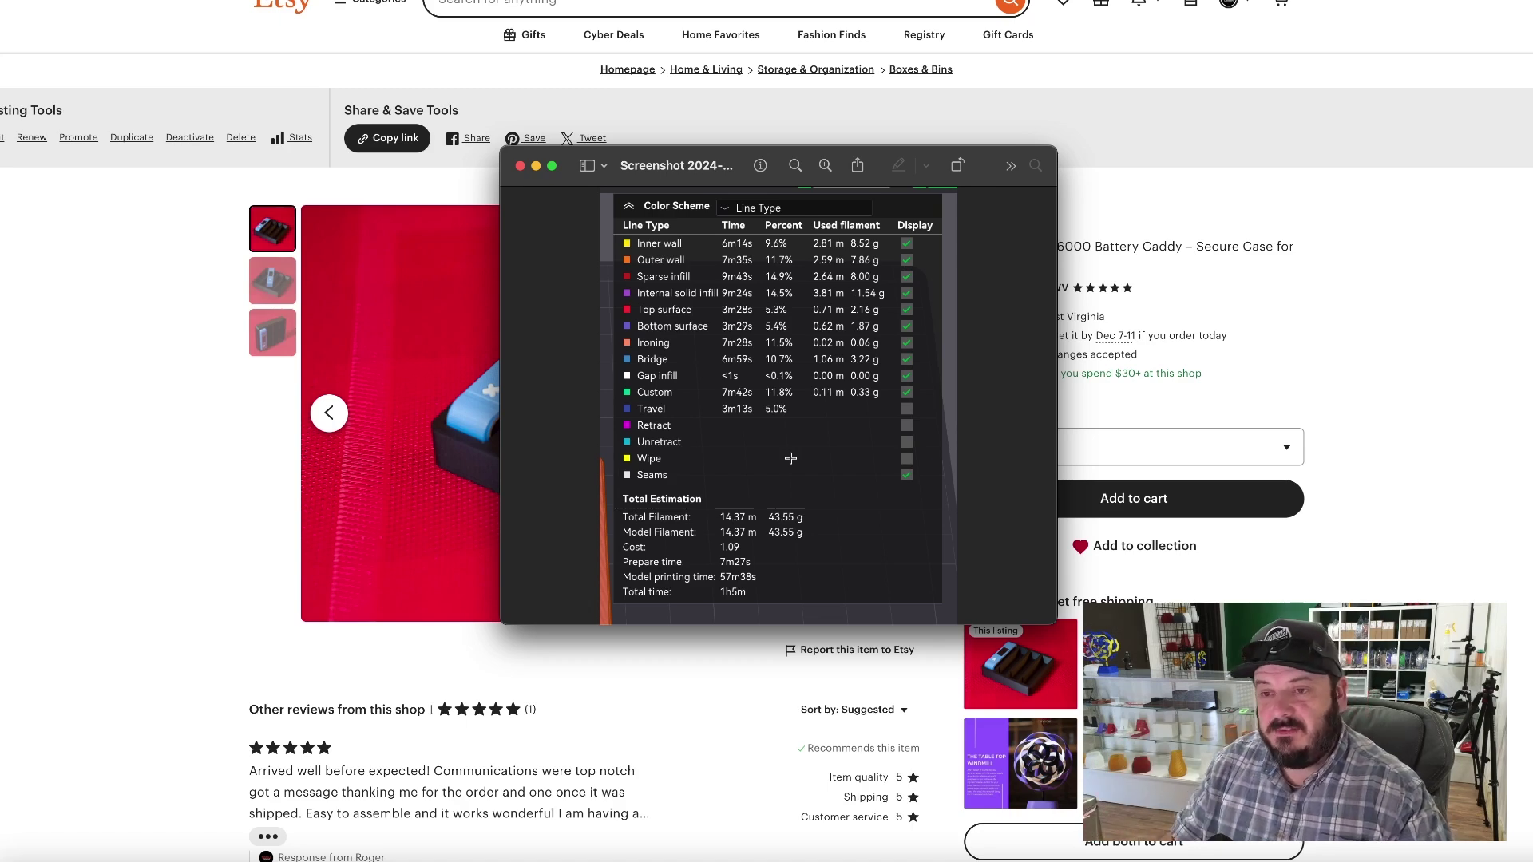
scroll(718, 22, "down", 1)
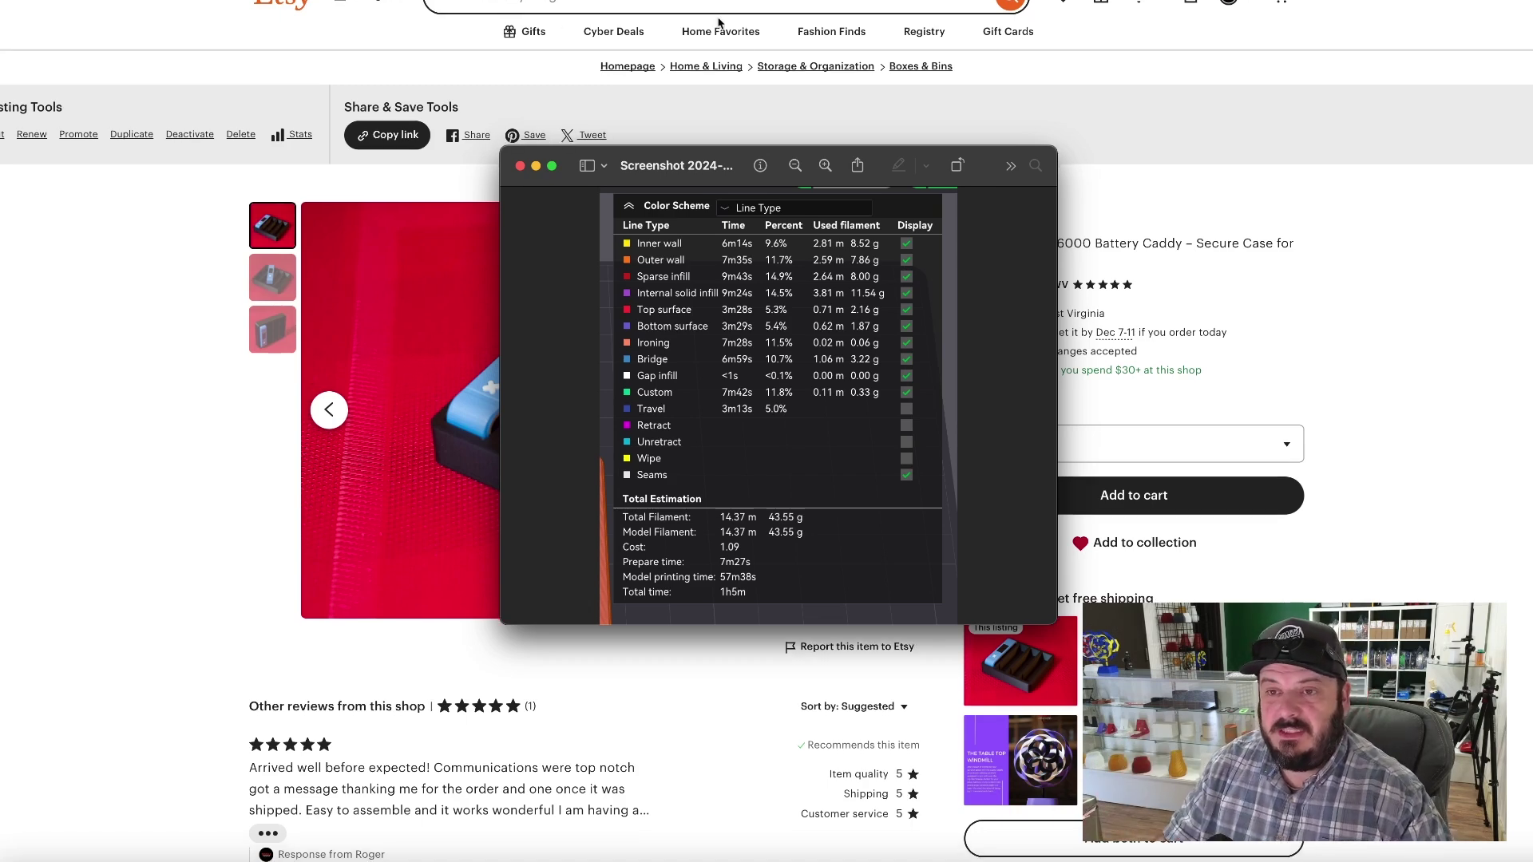
Close the Preview window and start a chat with the 3D Print Pricing Calculator GPT.
left_click(519, 166)
scroll(706, 375, "up", 1)
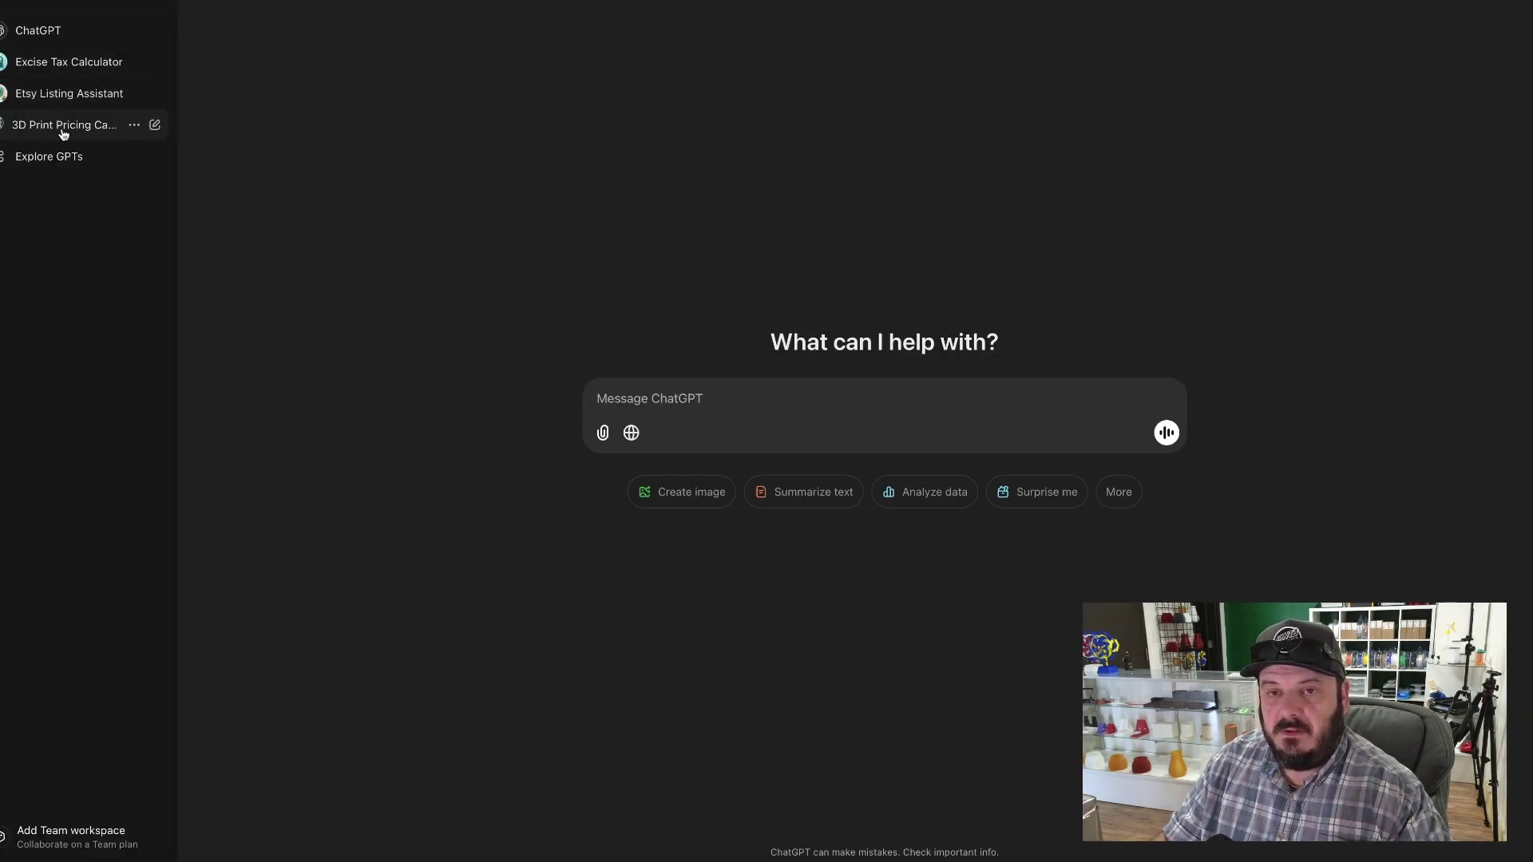
left_click(48, 132)
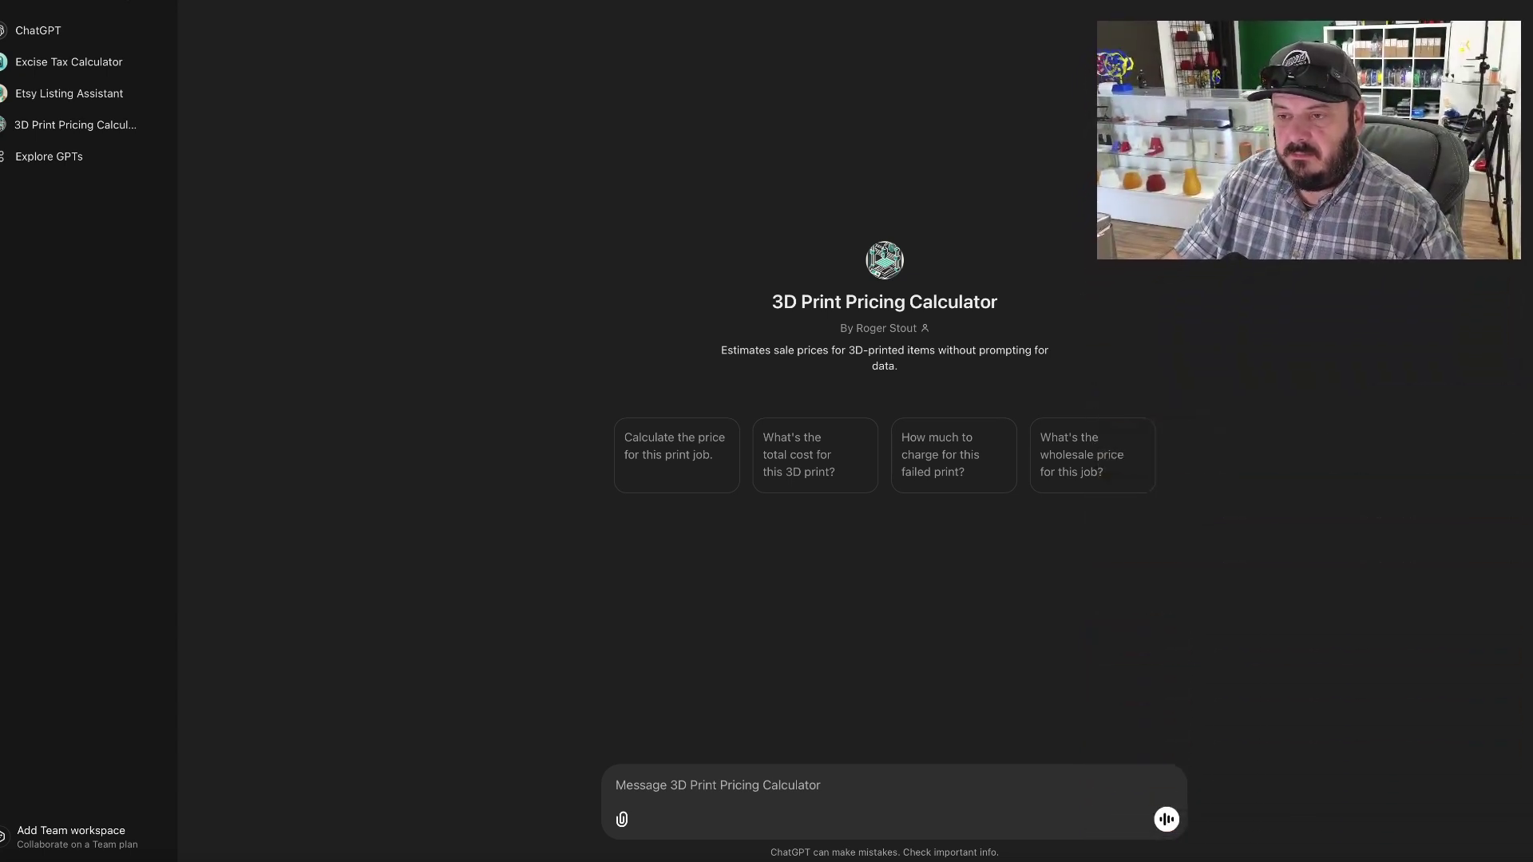
Upload the slicer screenshot from the Desktop as an attachment to the message.
left_click(622, 823)
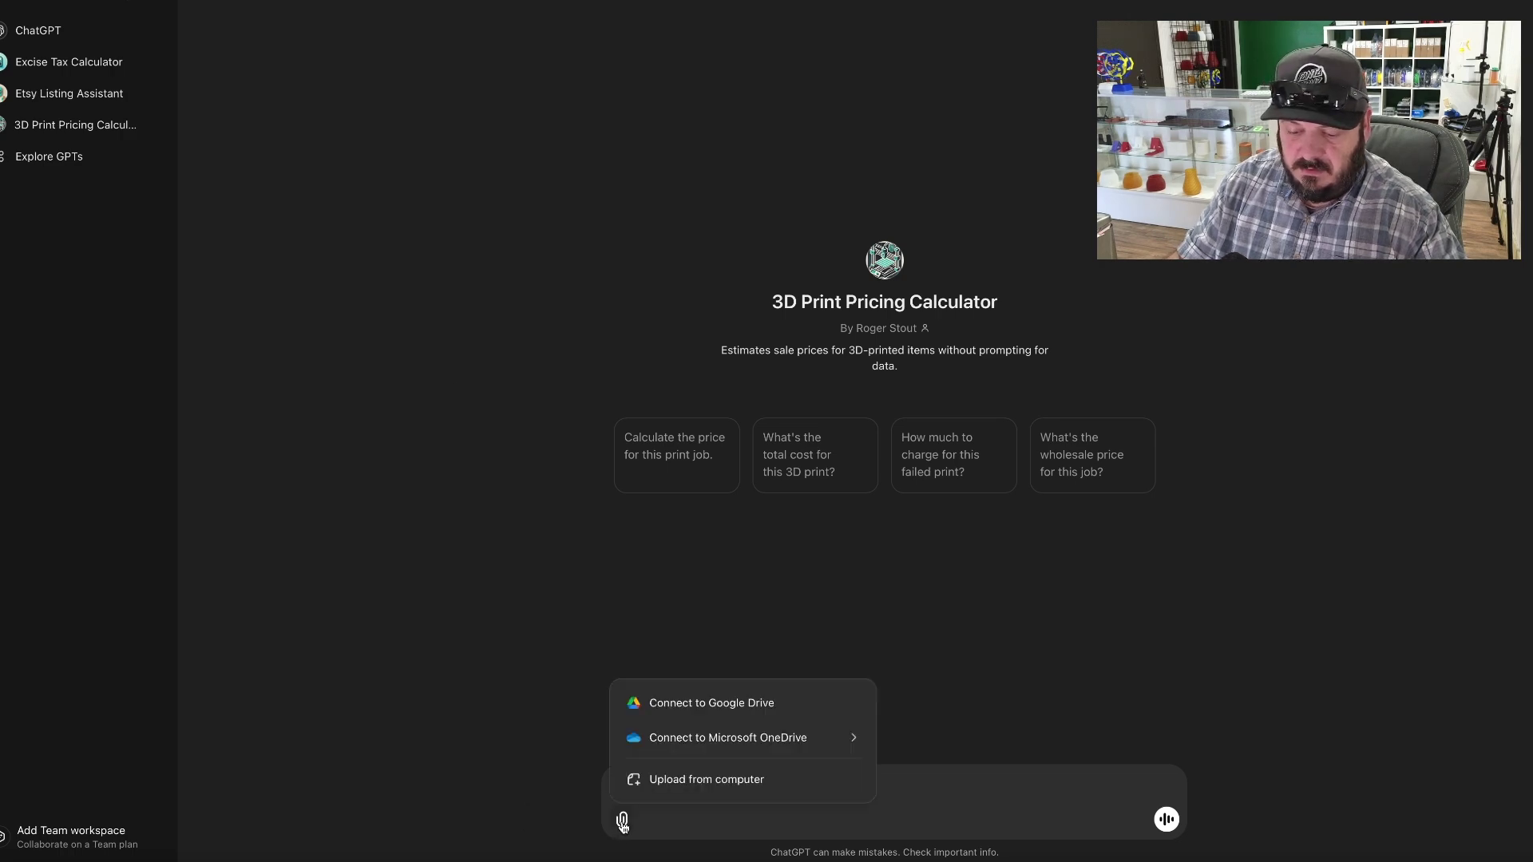
left_click(687, 780)
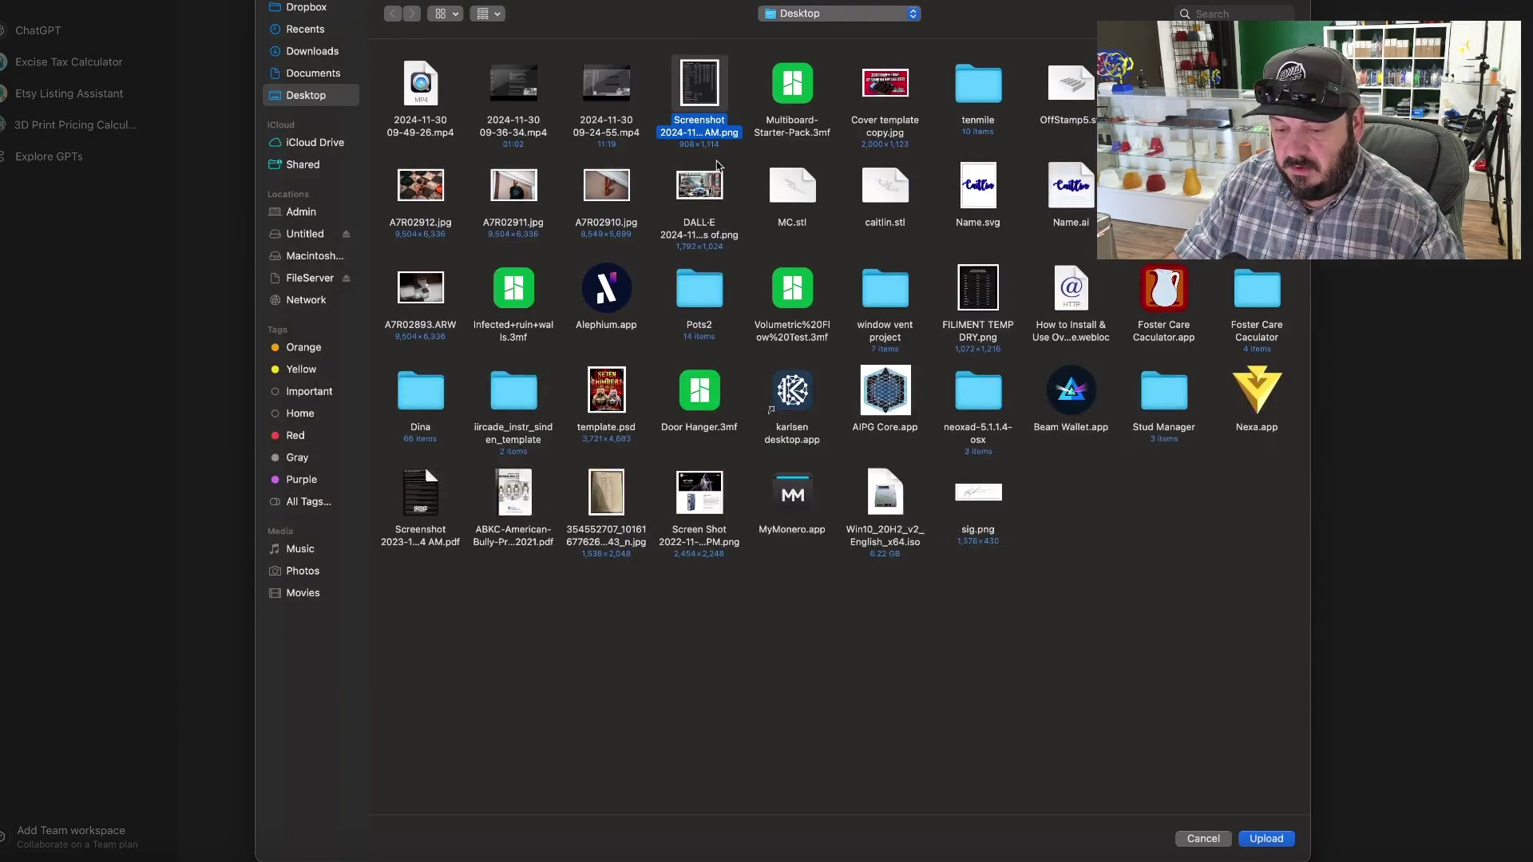
left_click(1268, 838)
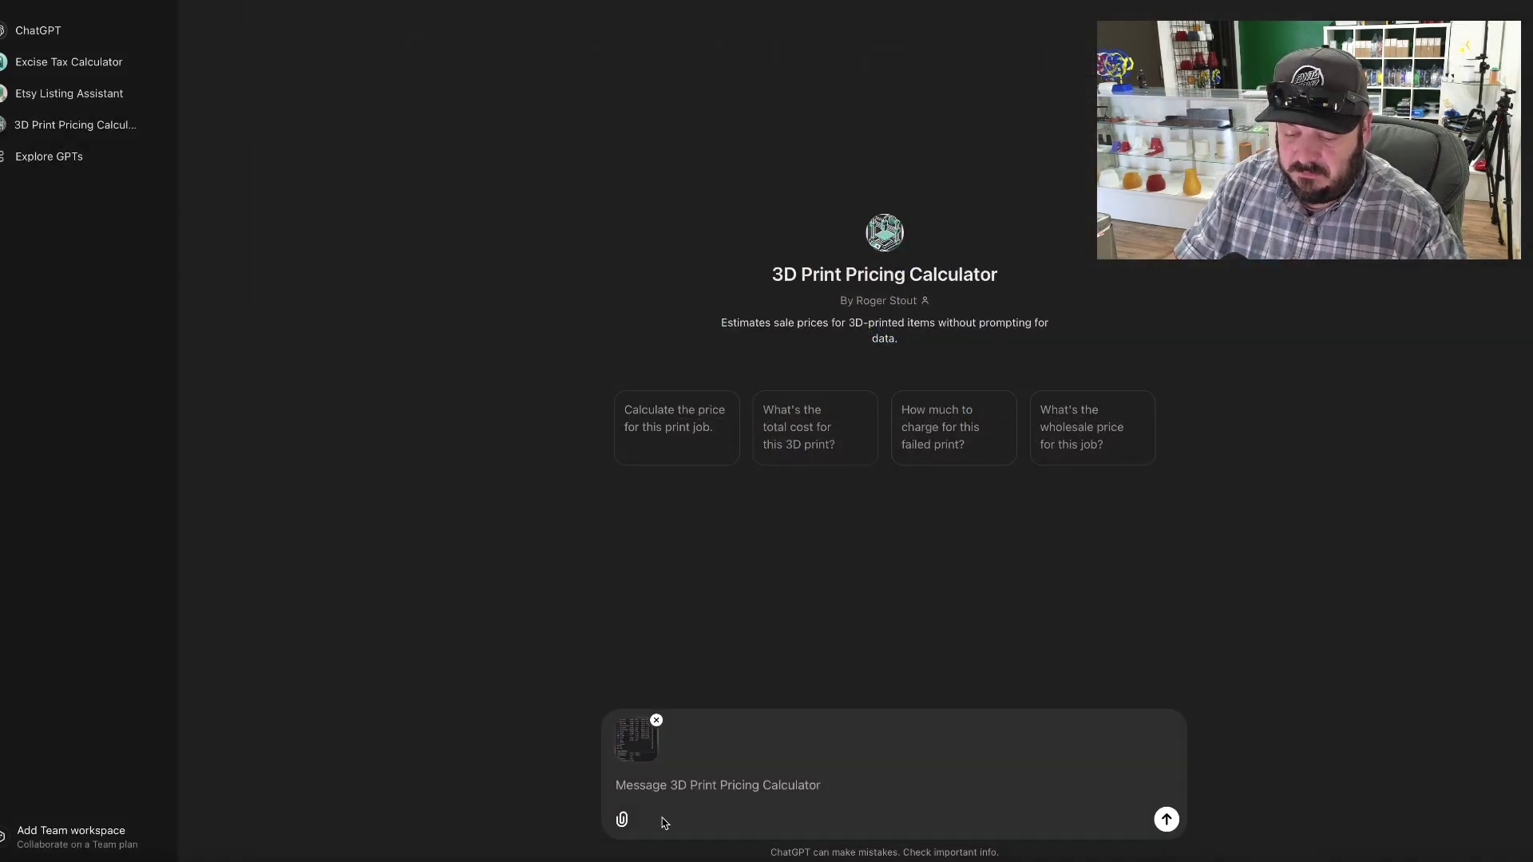
left_click(685, 789)
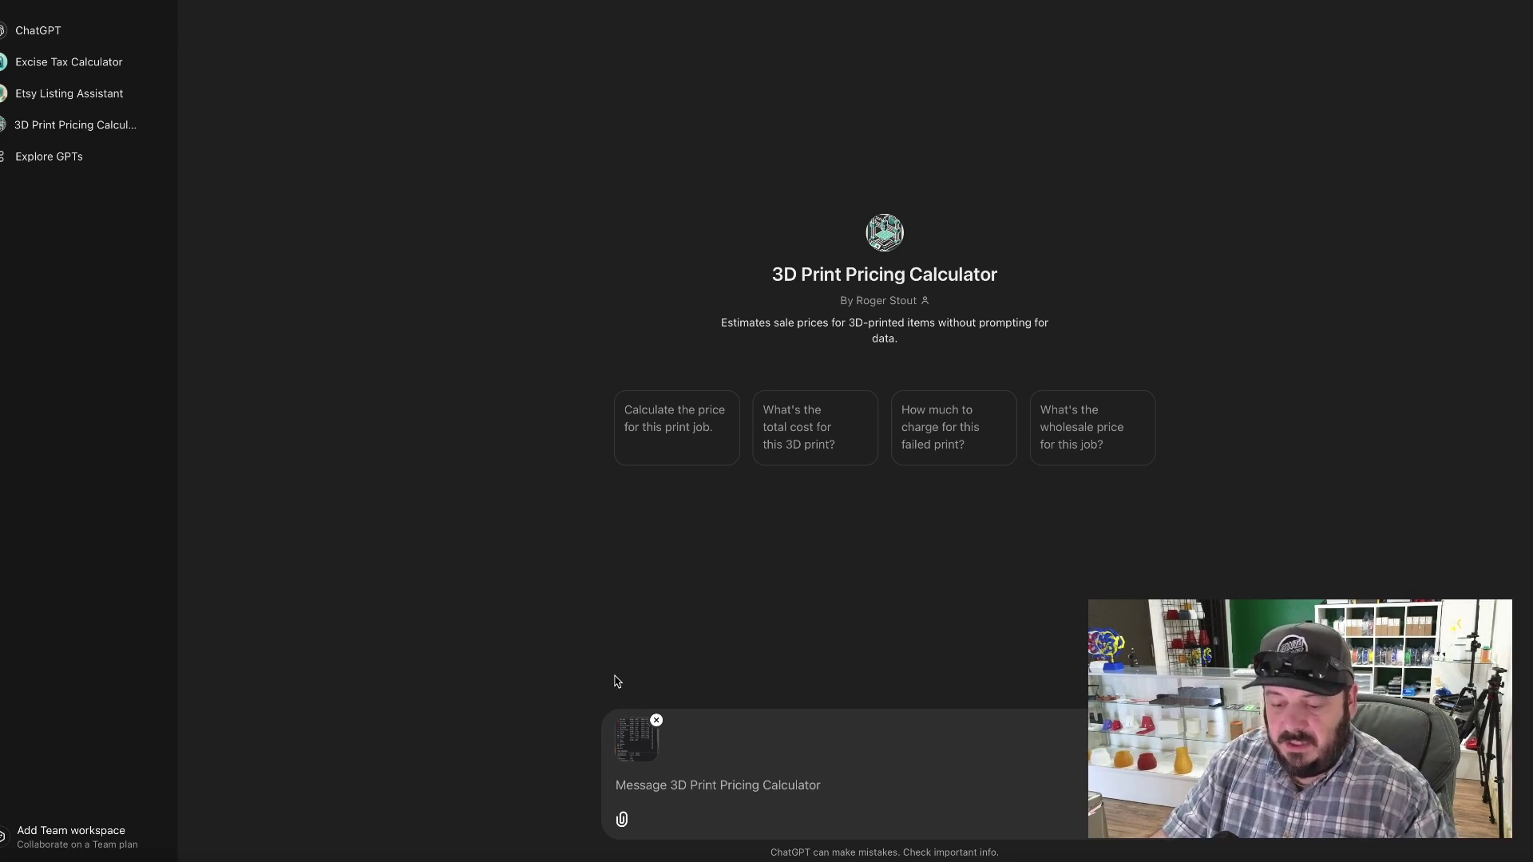
left_click(653, 790)
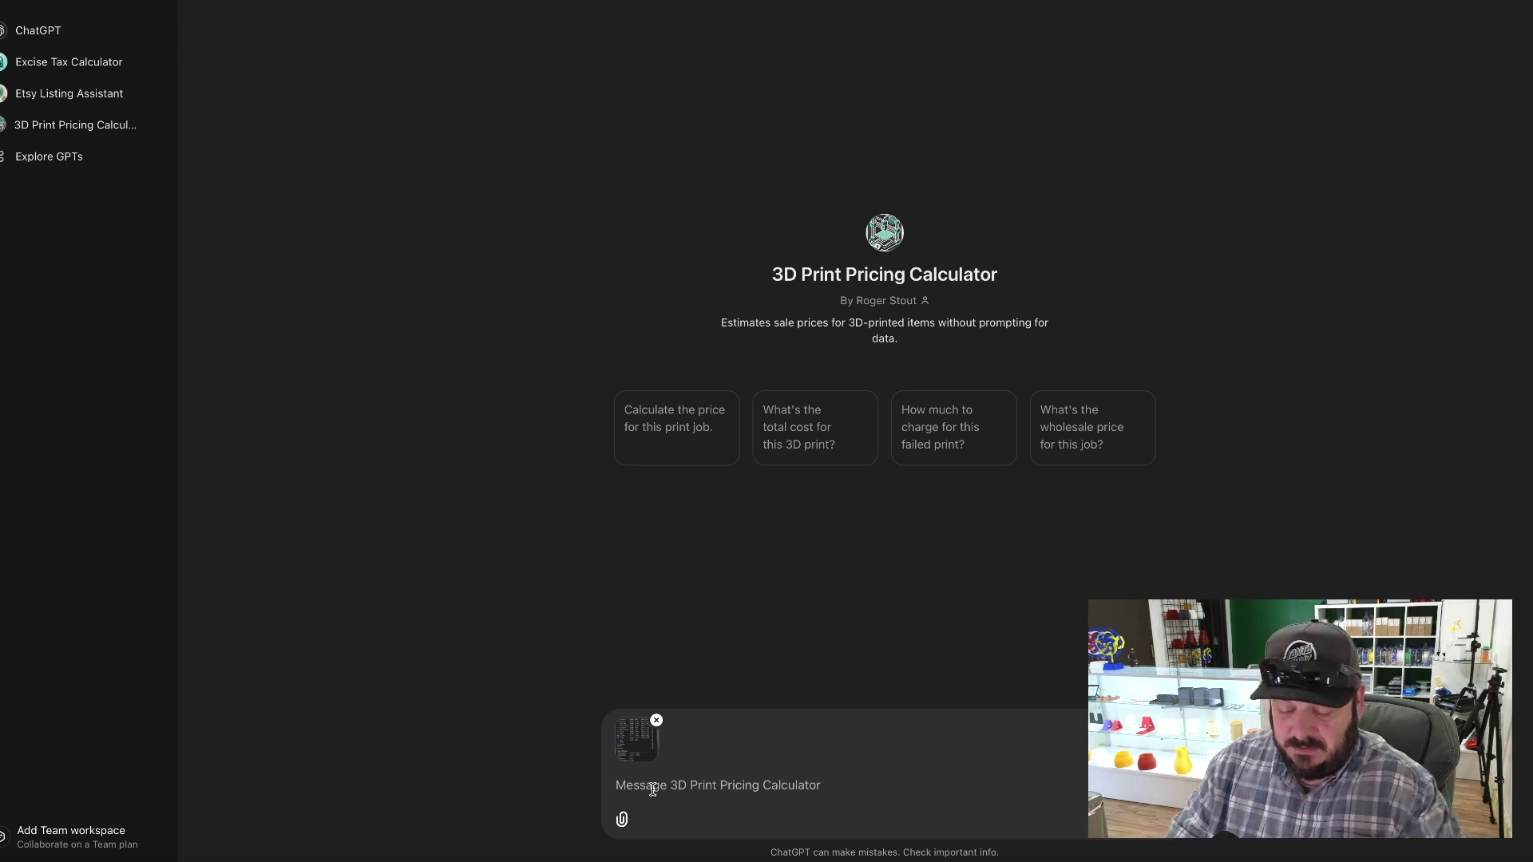
Send the screenshot with the note 'No labor' to get a $11.09 price breakdown.
type("N")
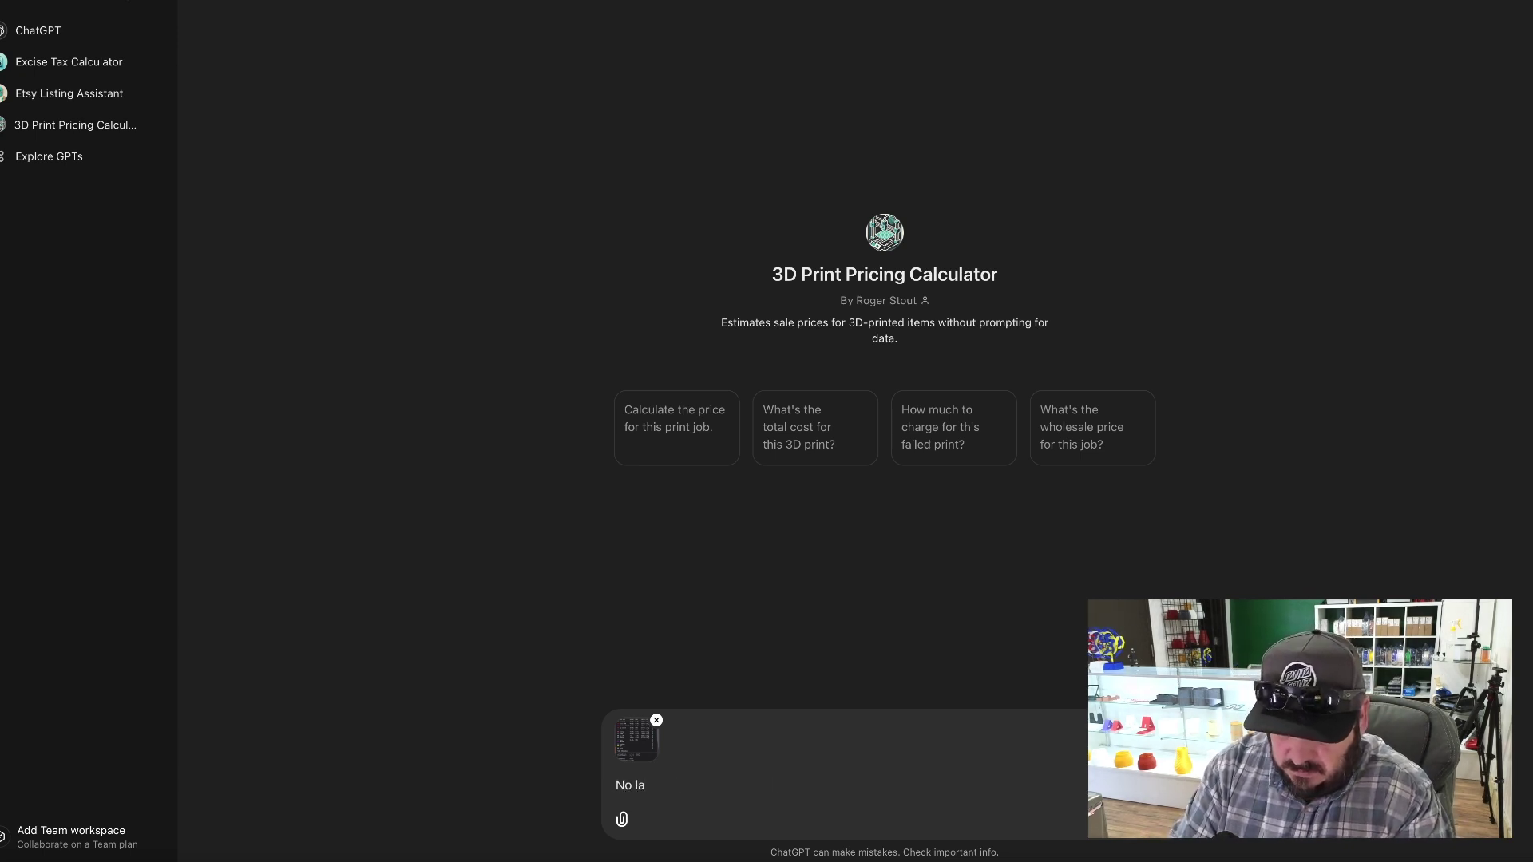
type("o labor")
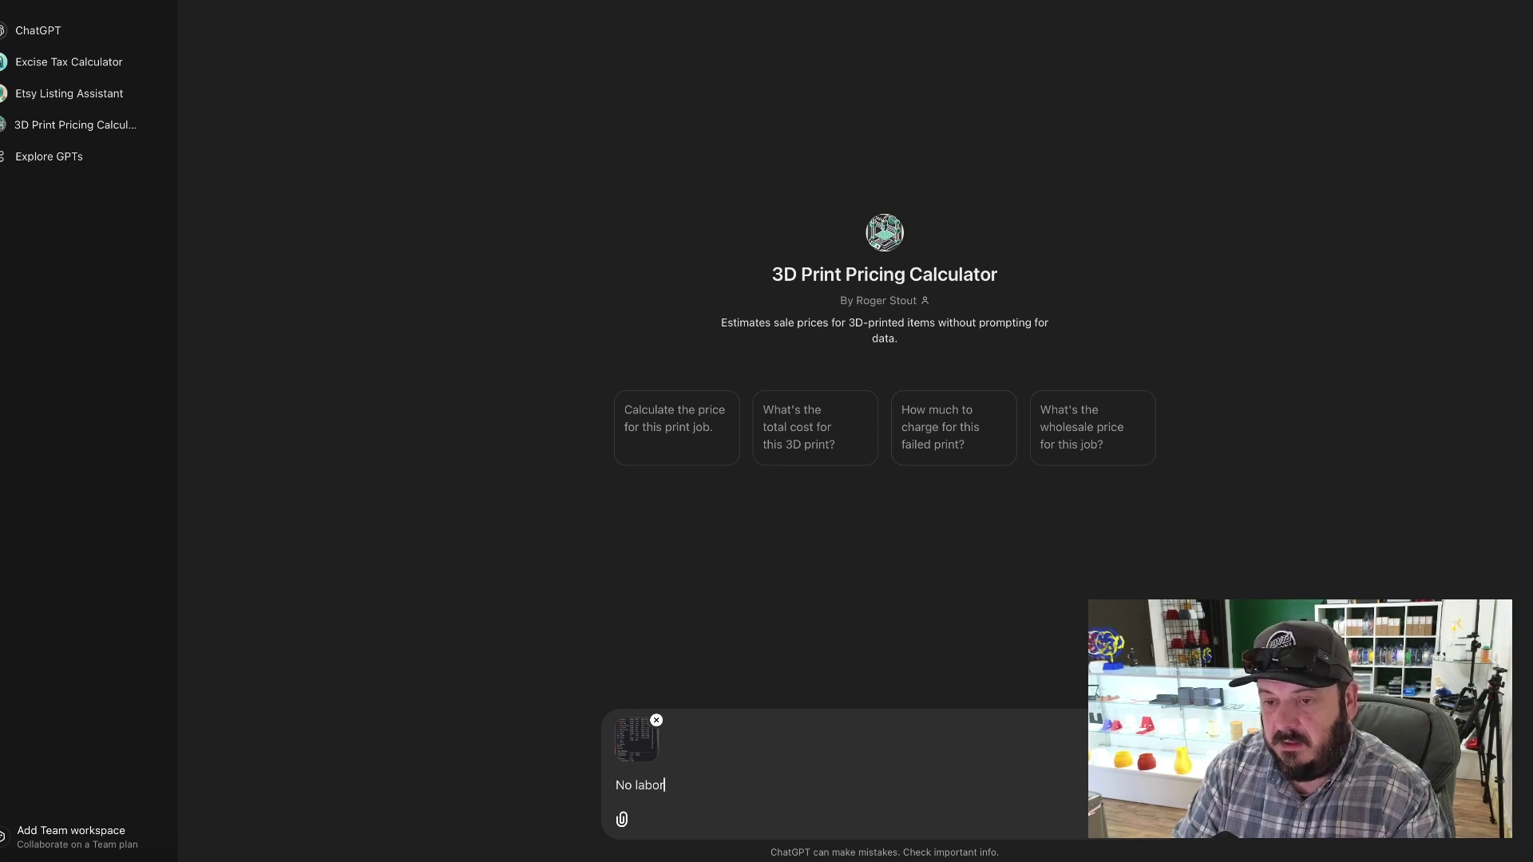
key("Return")
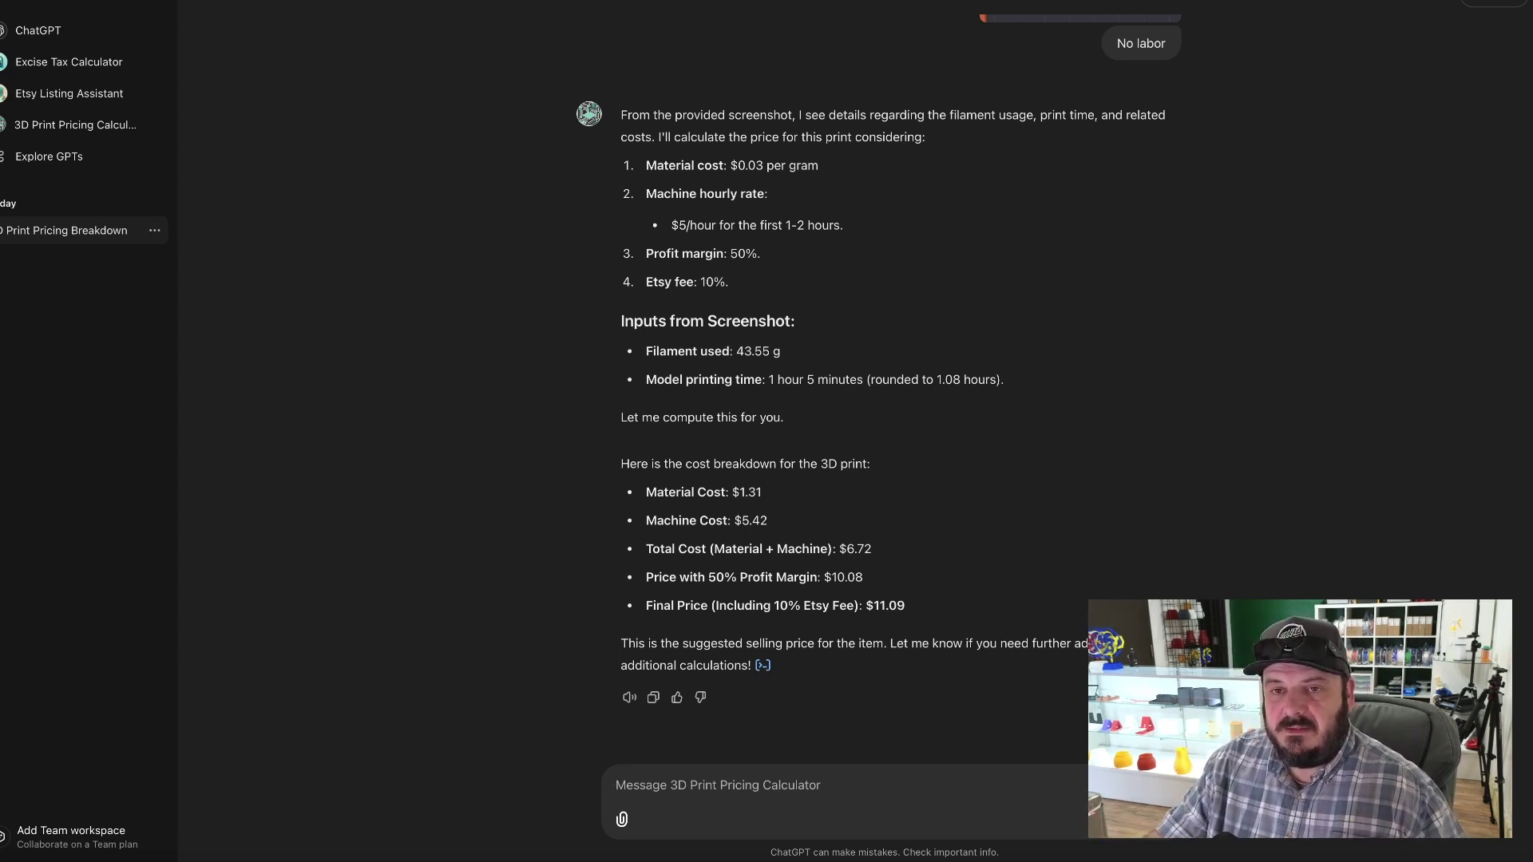
In the Etsy Listing Assistant, describe a set of 5 snowflake-shaped PLA drink coasters and send it.
left_click(44, 98)
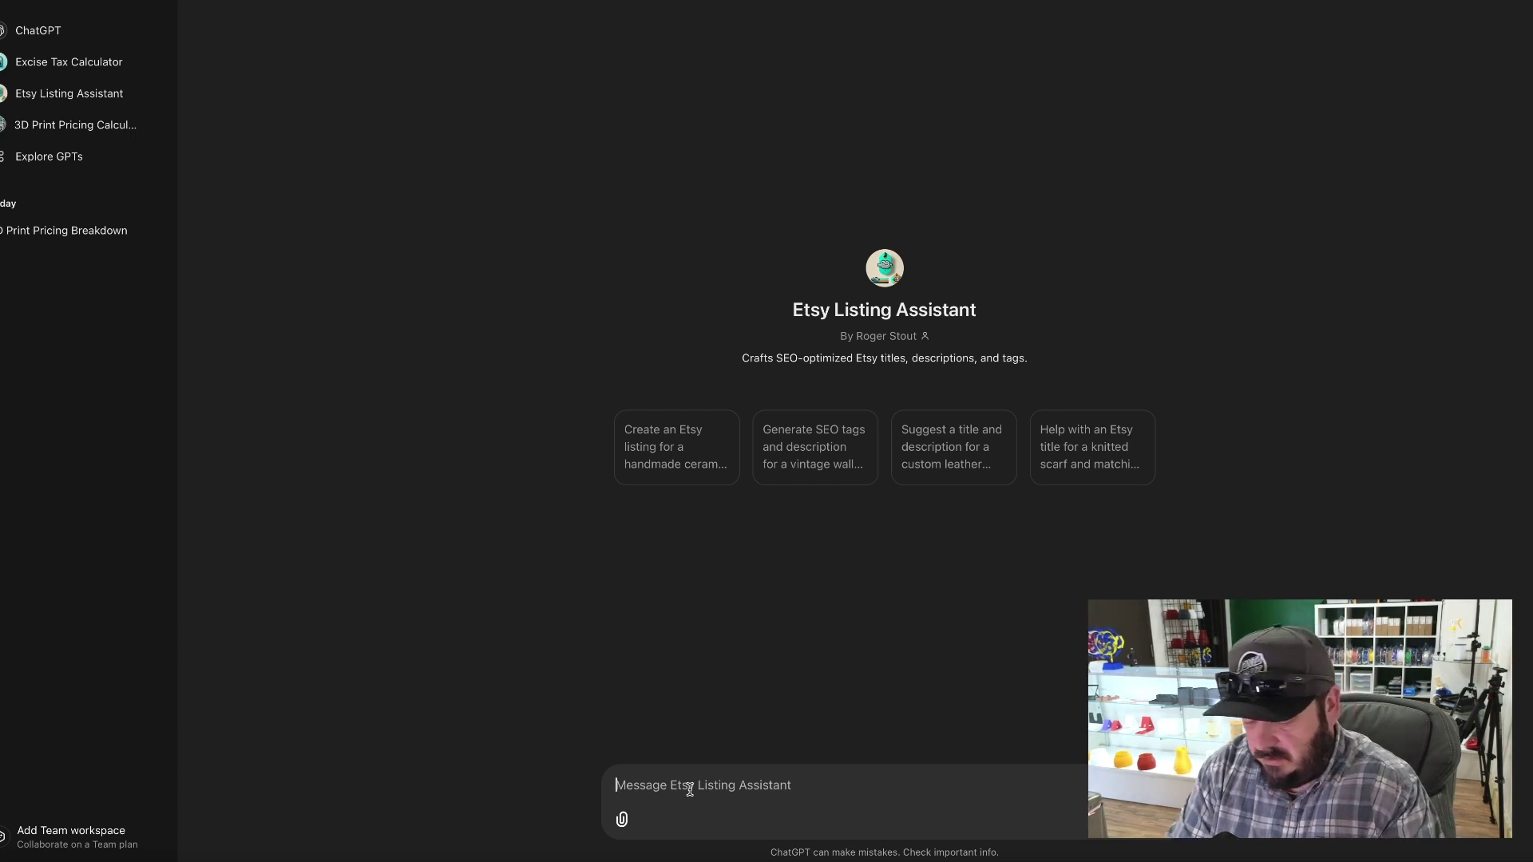
type("I ms")
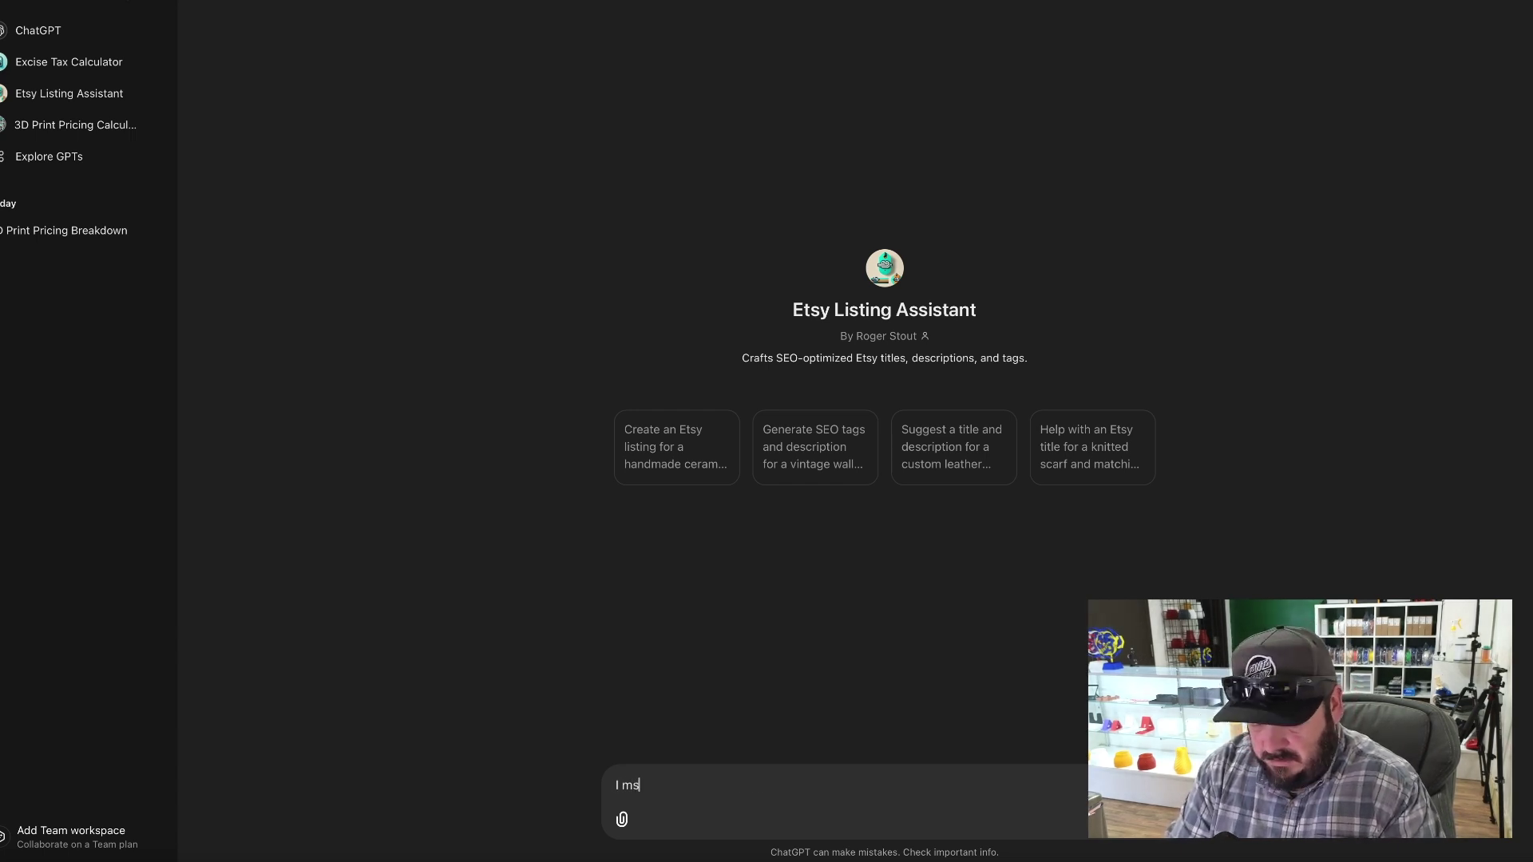
type("de")
key("BackSpace")
key("BackSpace")
key("BackSpace")
key("BackSpace")
type("ade some")
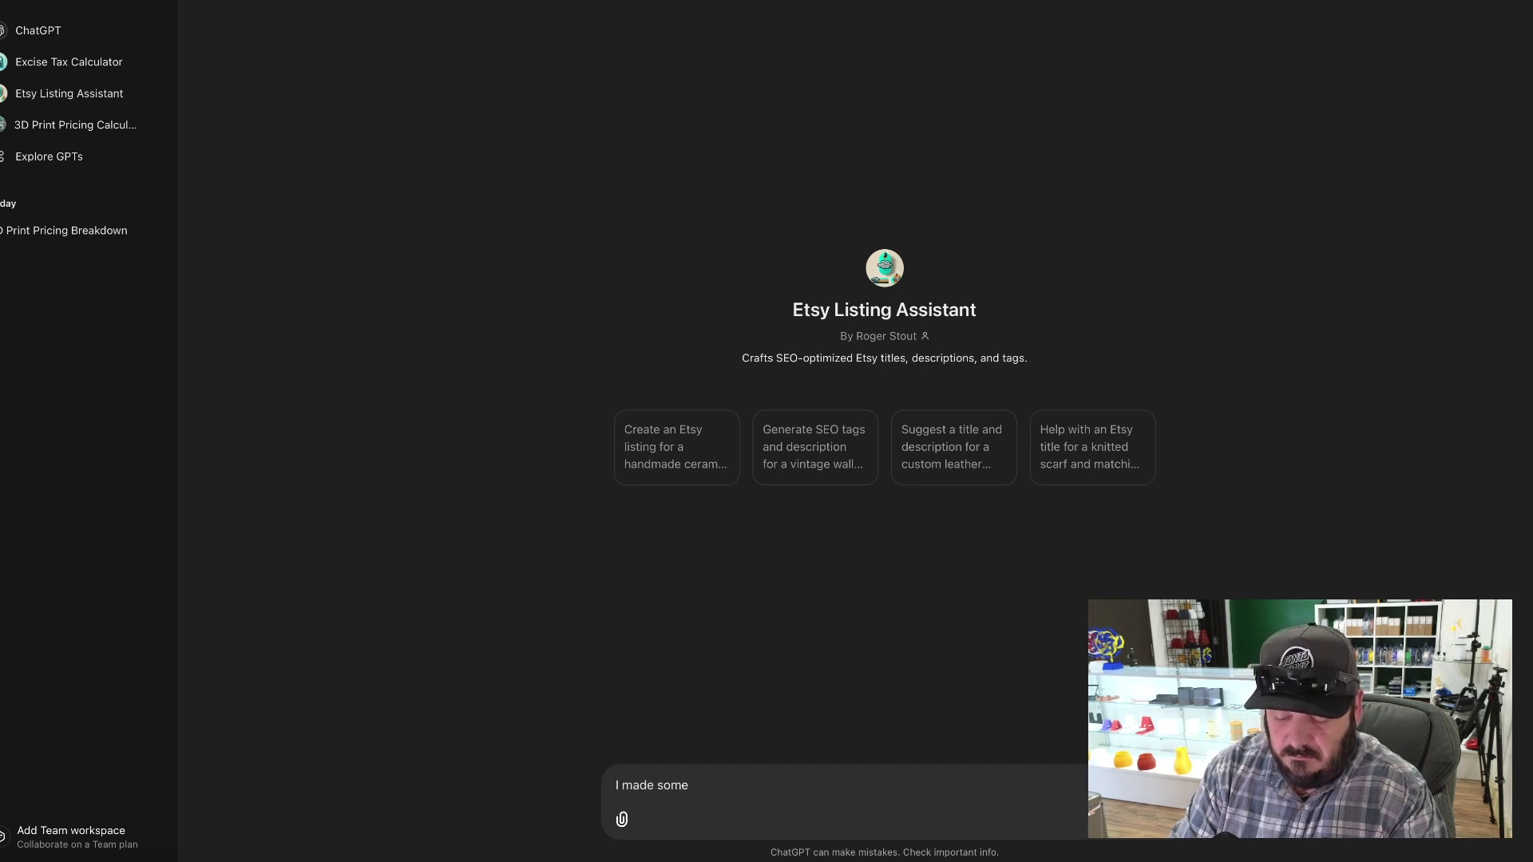
type("drink coasters that look like")
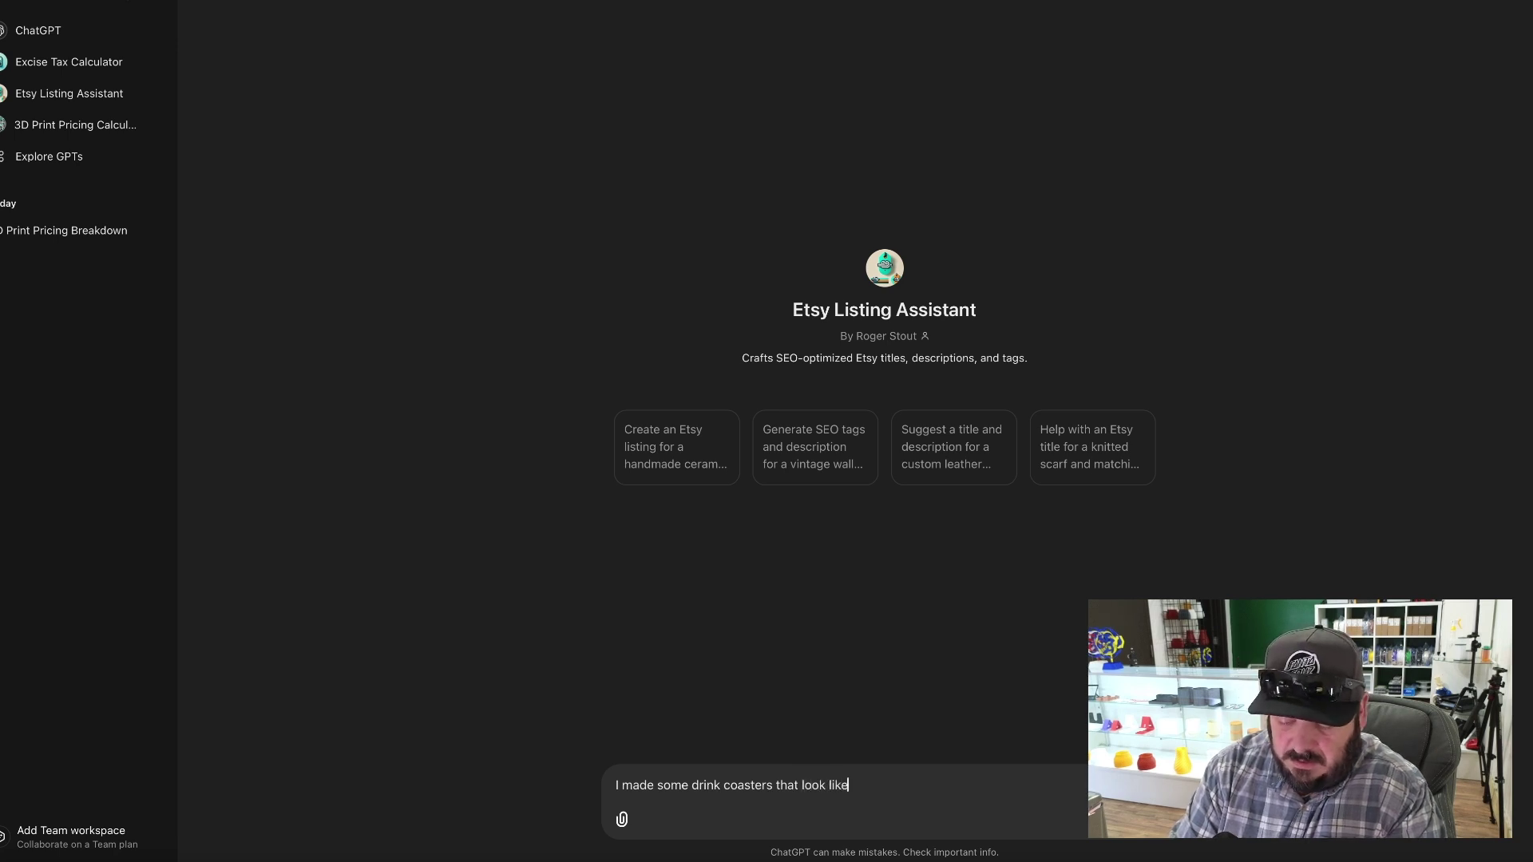
type(" snow fl")
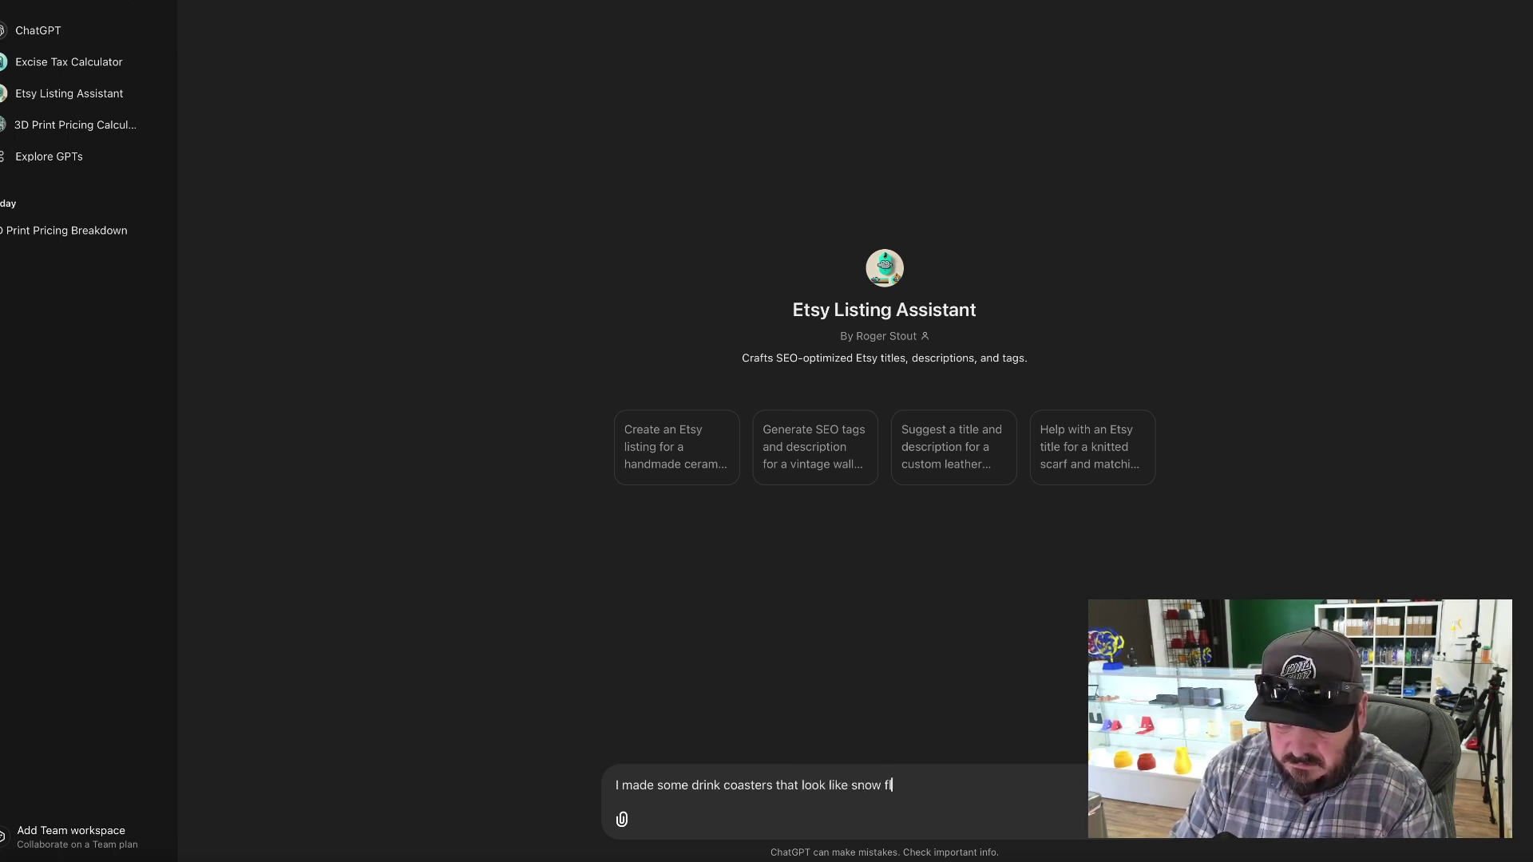
type("akes")
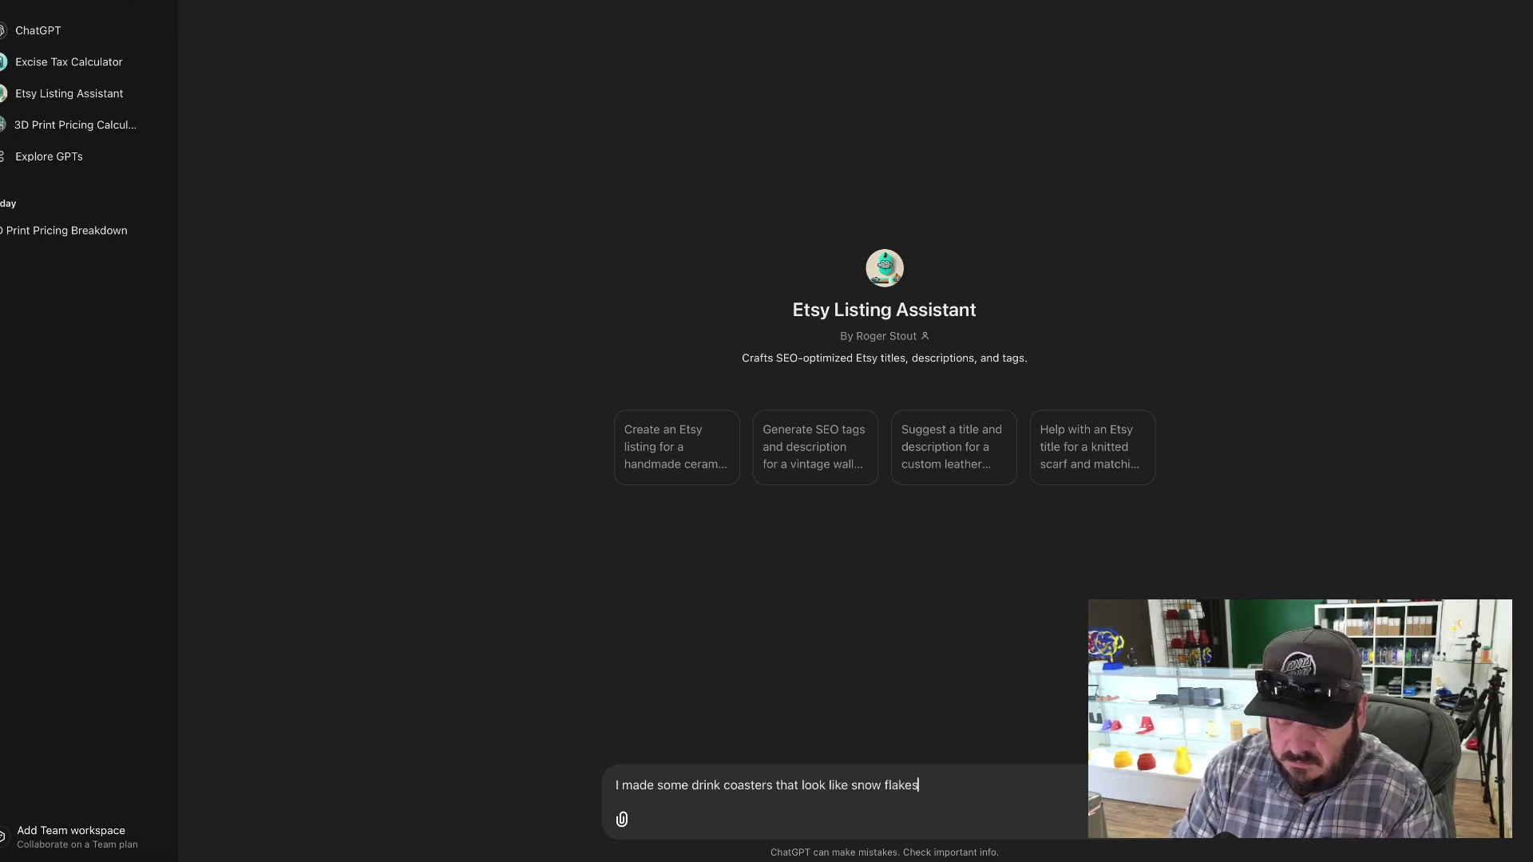
type(", they get ")
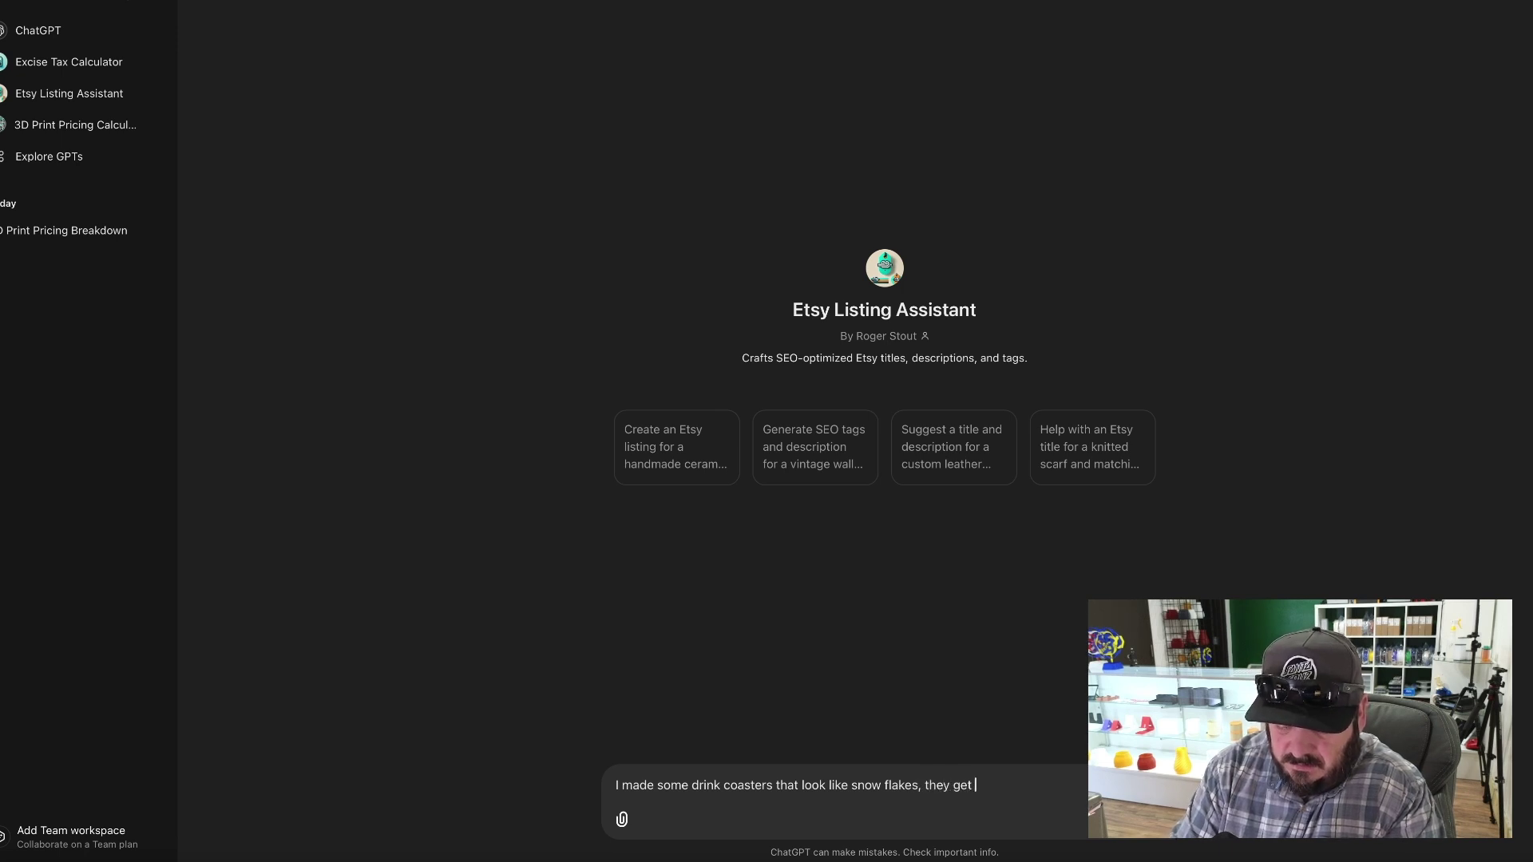
type("5 of them ")
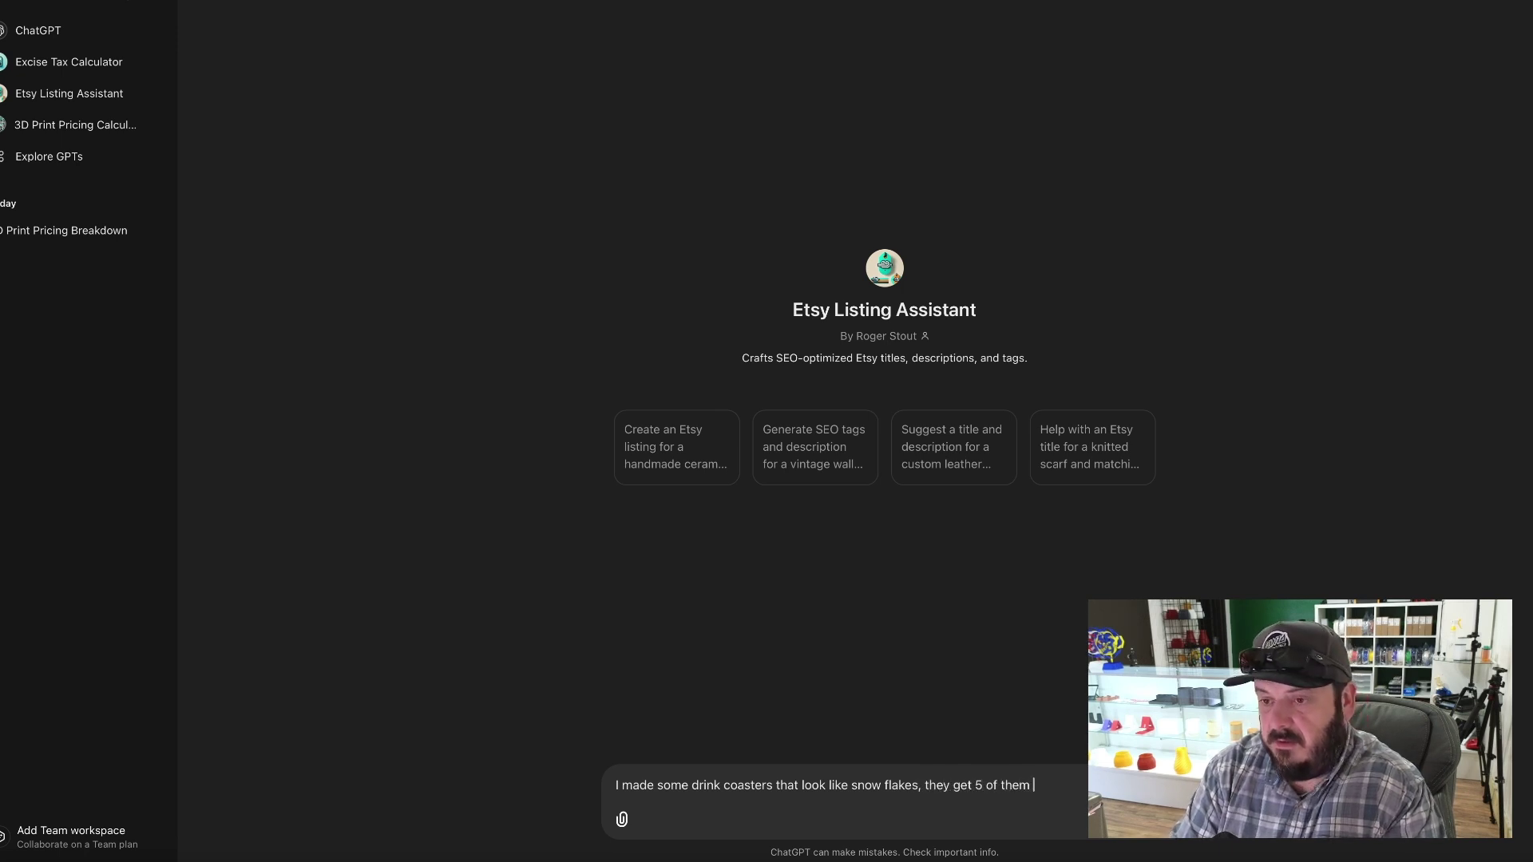
type("and the")
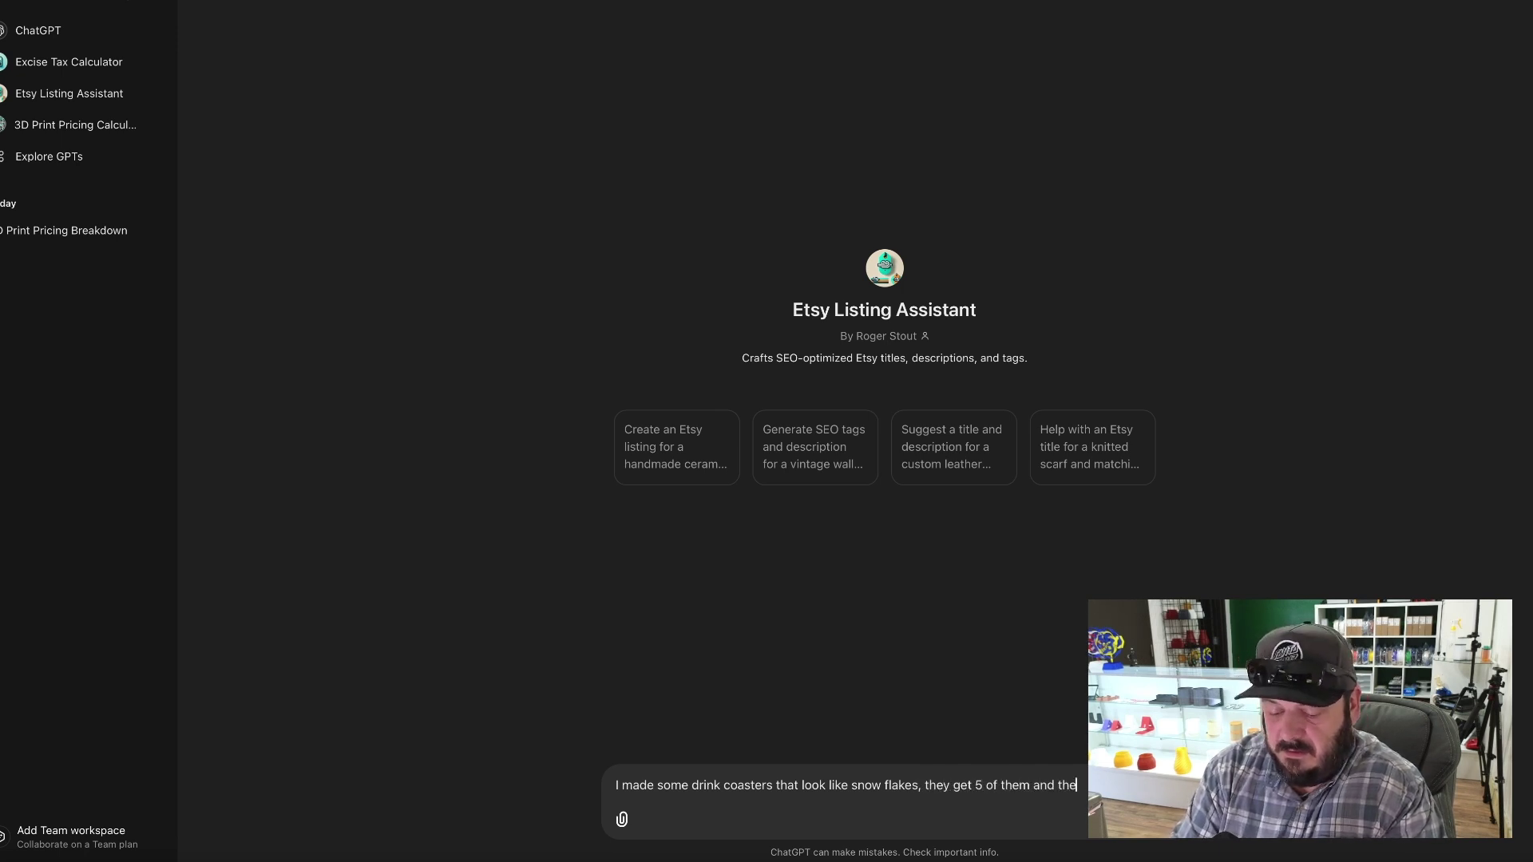
type("y a ")
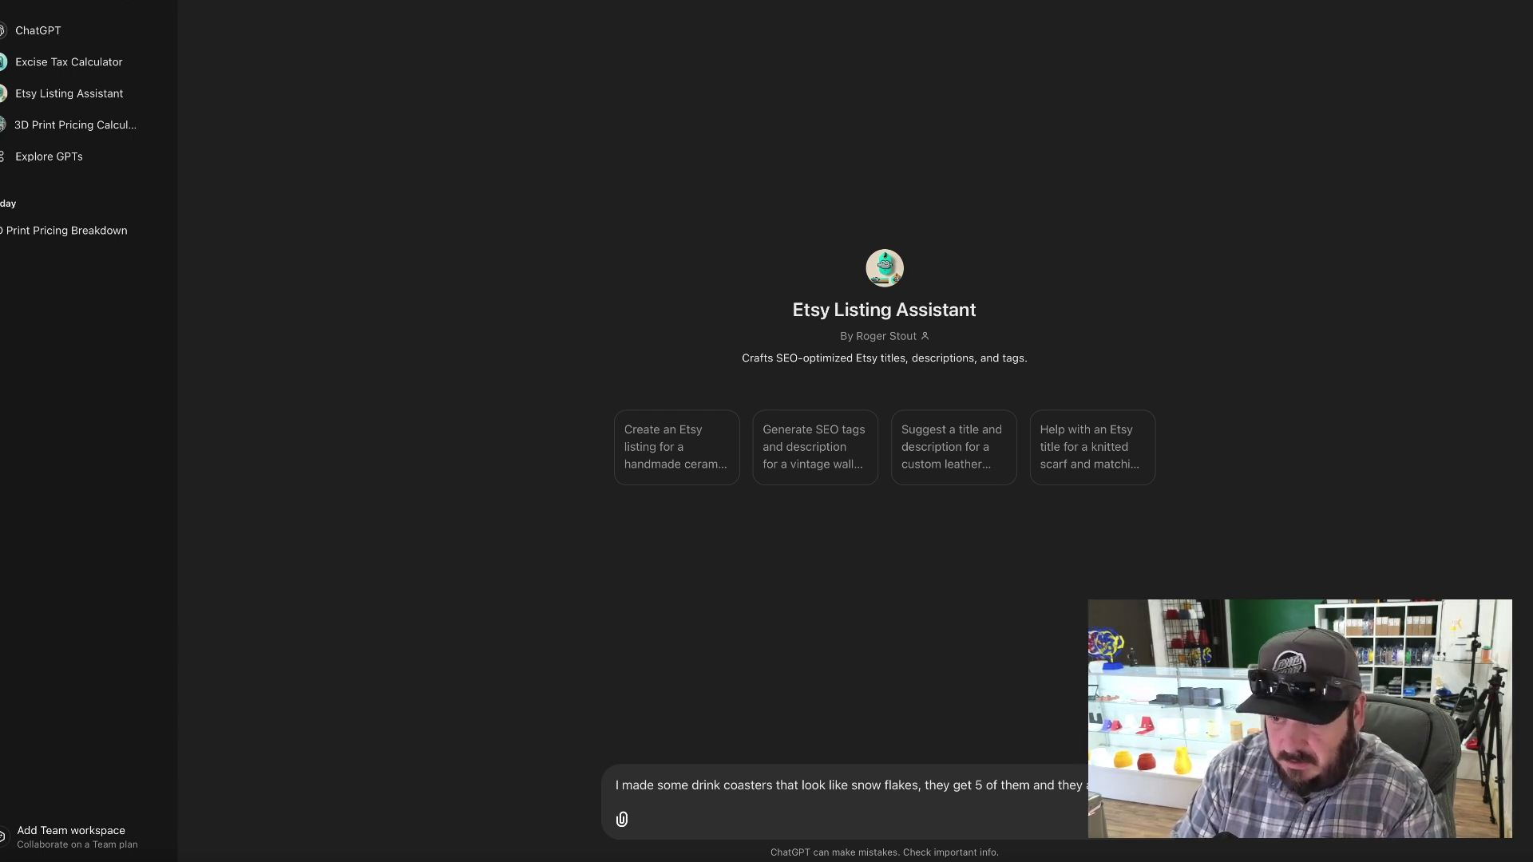
type("PLA")
key("Return")
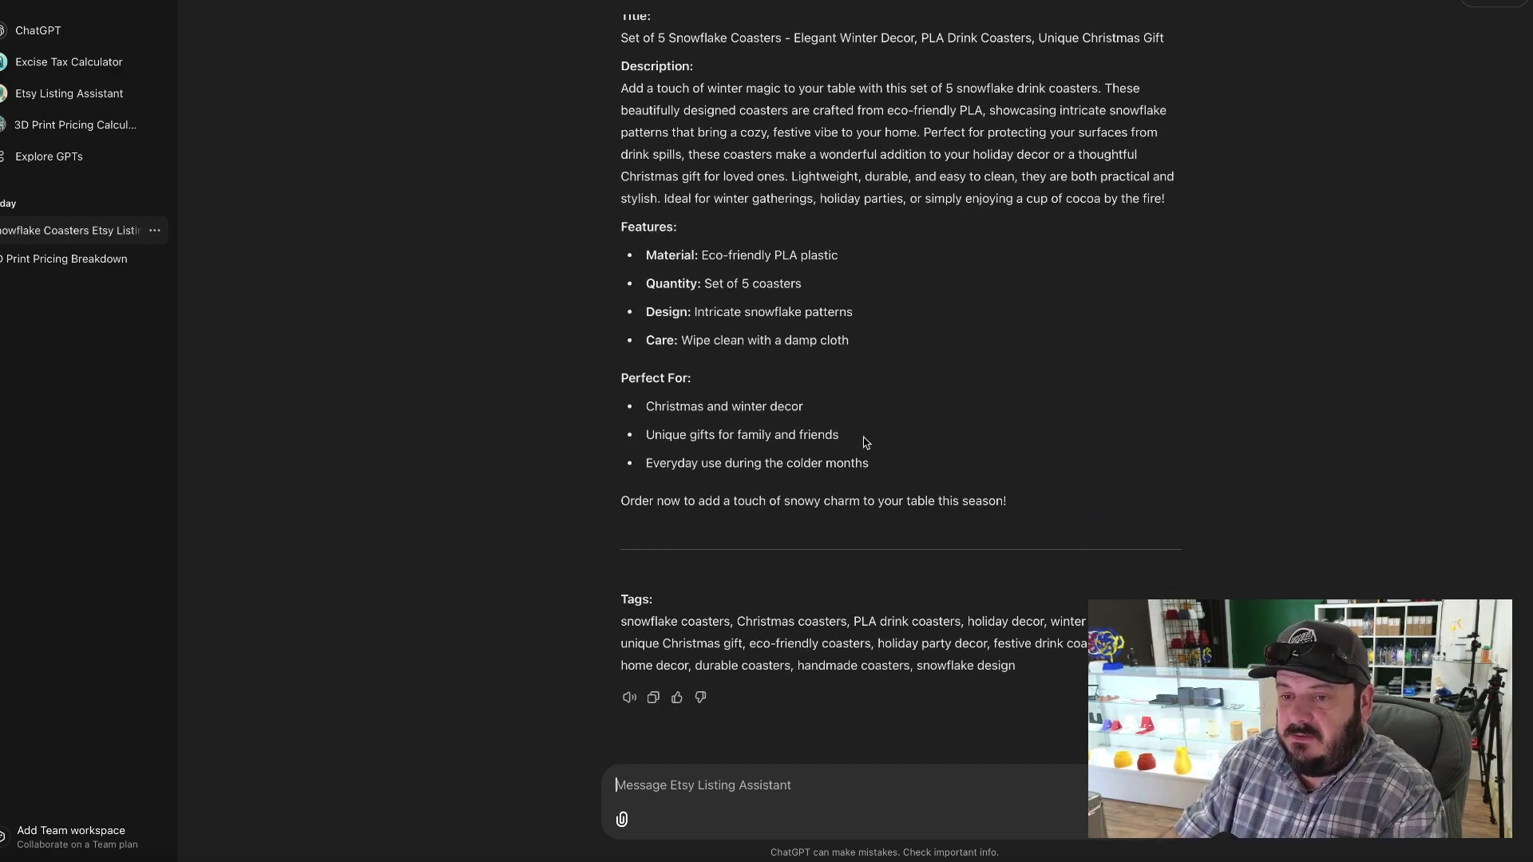
Scroll through the reply to read the coaster listing's title, description, features and tags.
scroll(830, 464, "up", 2)
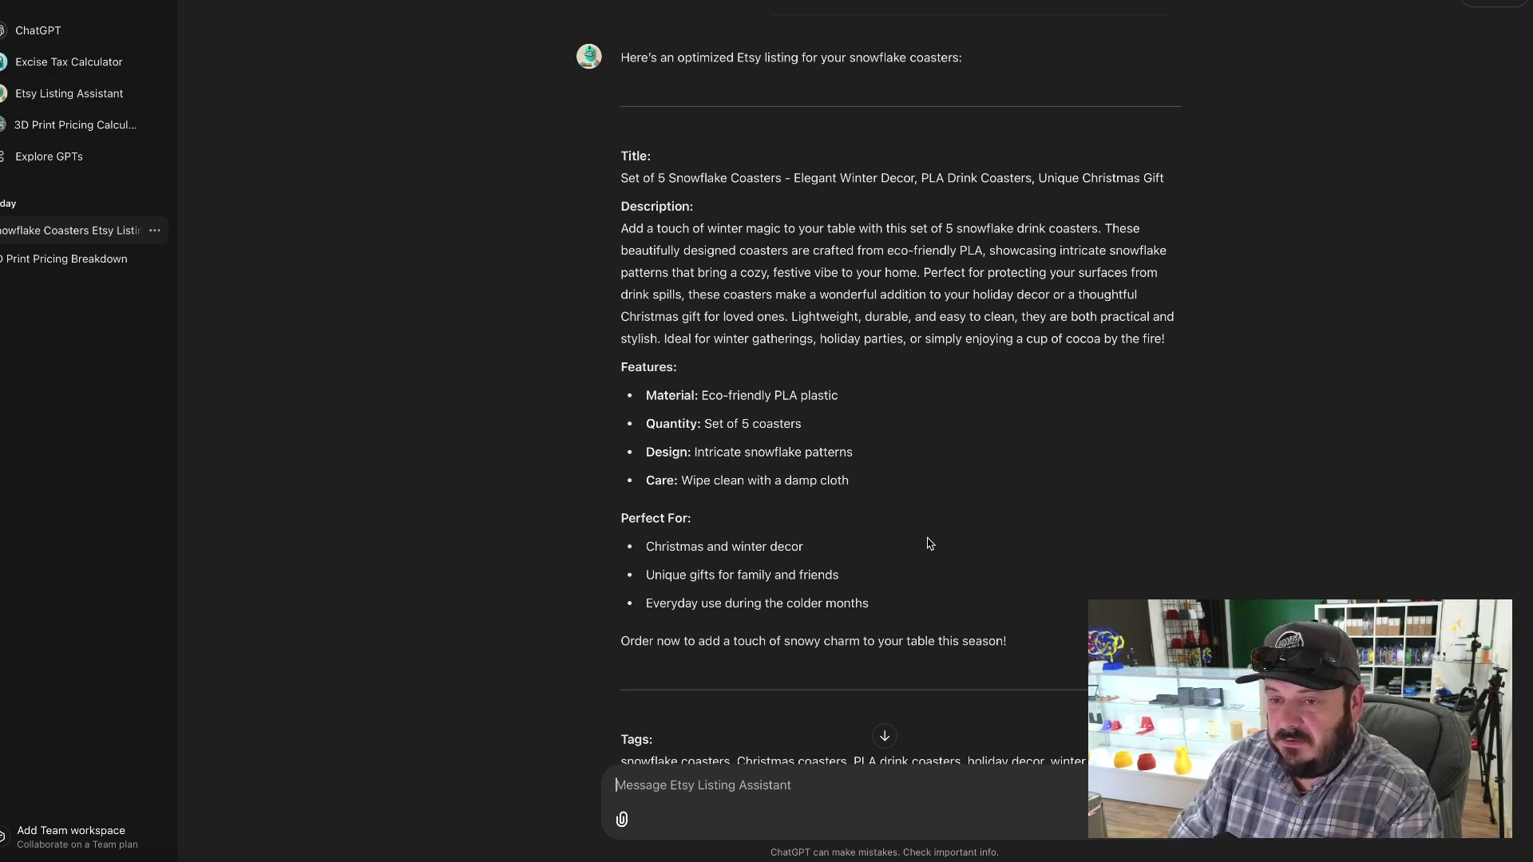
scroll(968, 595, "down", 3)
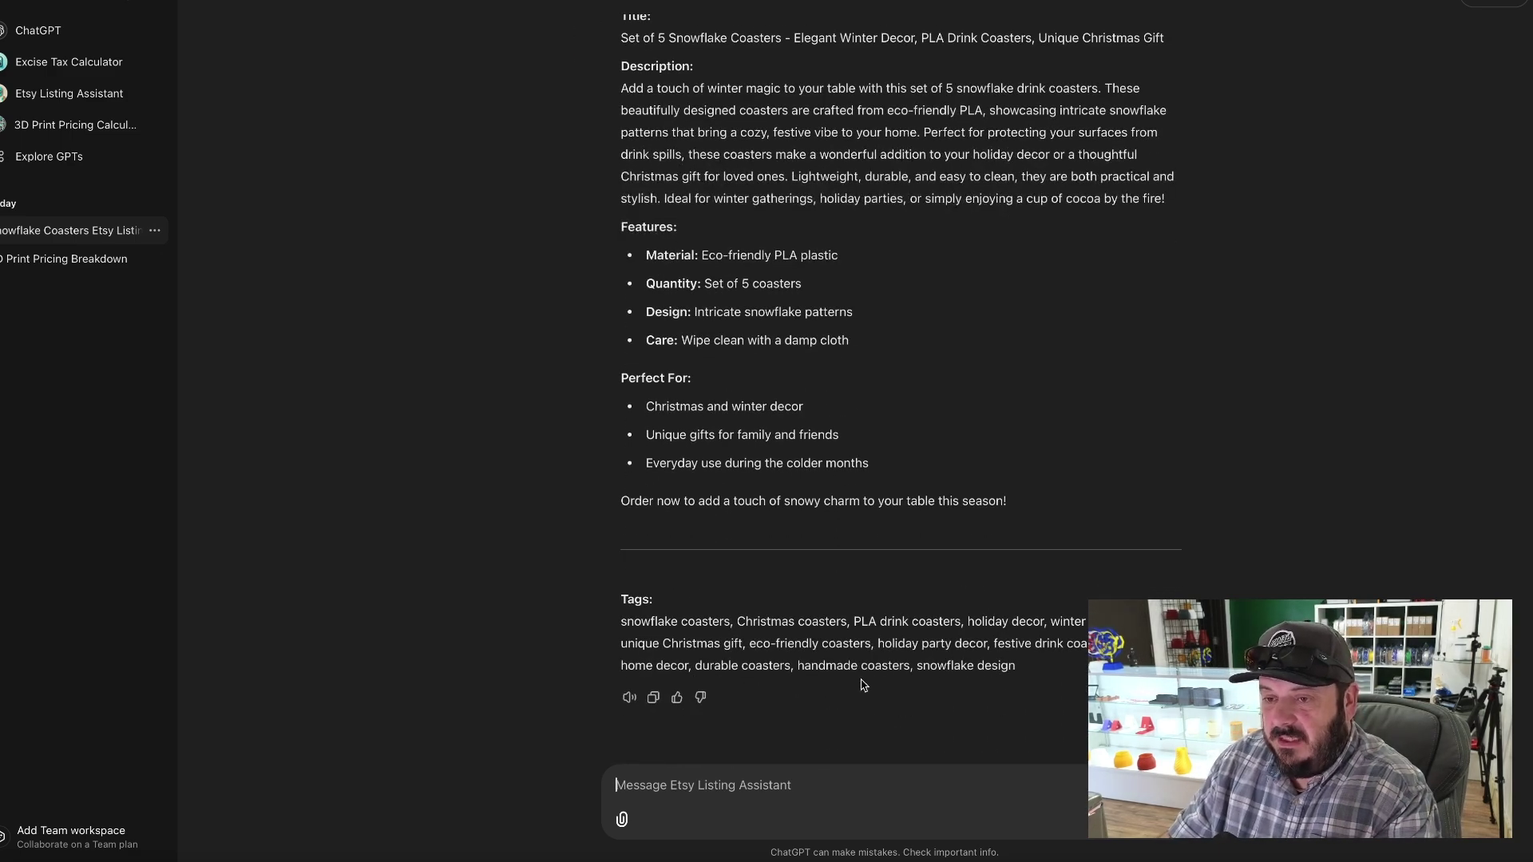